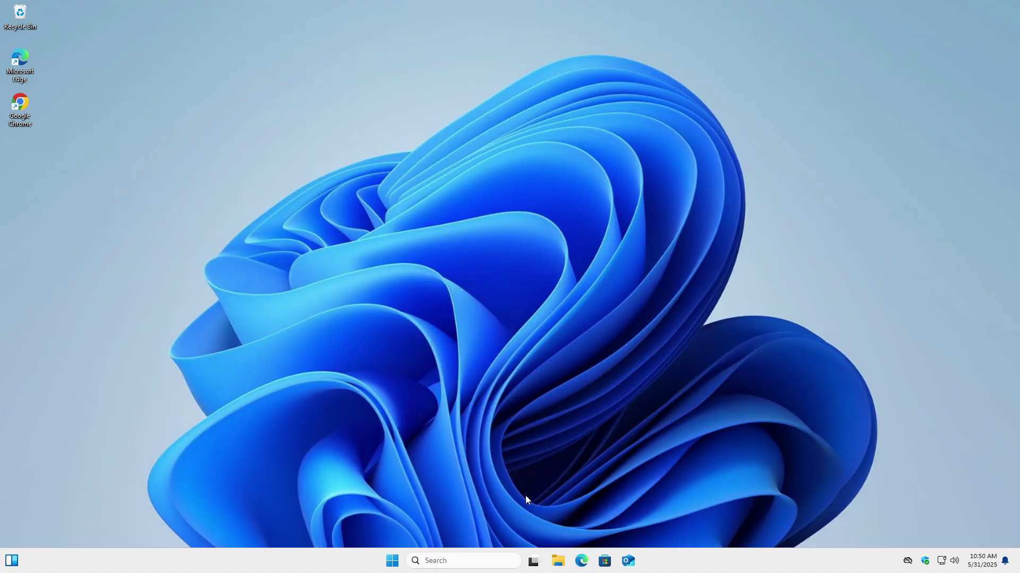
- Open File Explorer, select This PC and bring up its context menu
key(super+e)
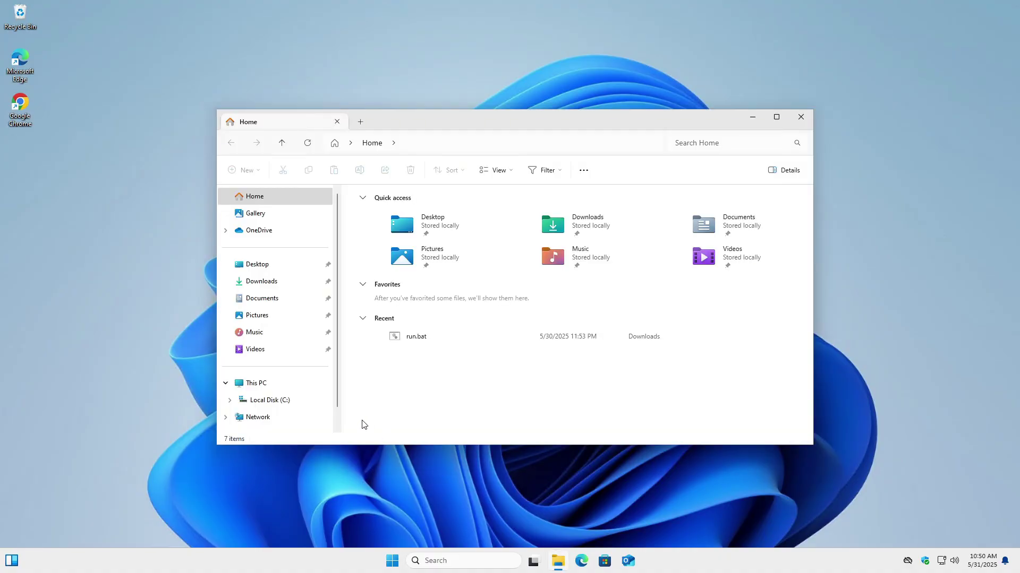
click(275, 384)
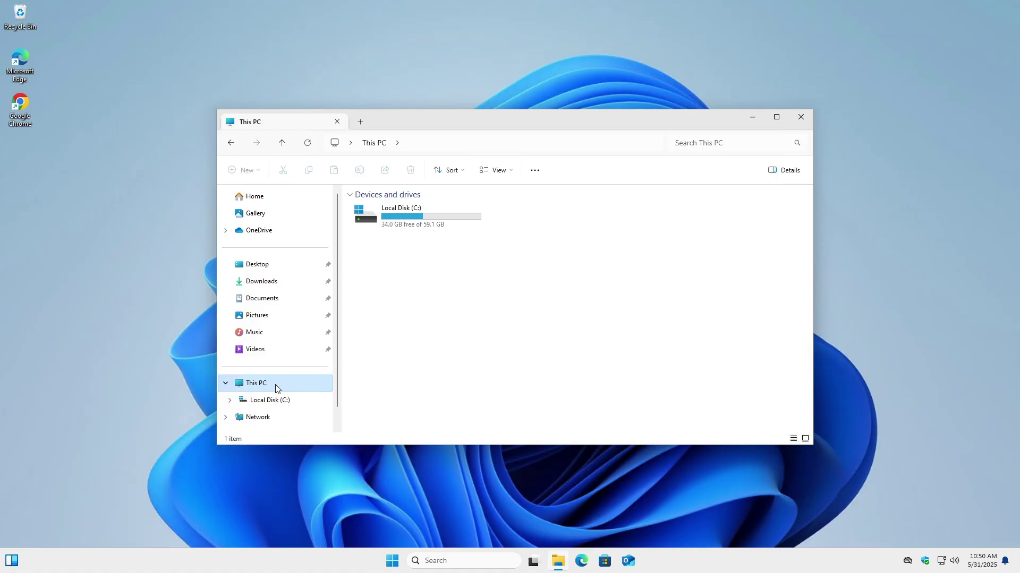
right_click(275, 384)
- Open This PC's Properties and select the full device name WIN11CL1.ITSuperhero.local
click(308, 355)
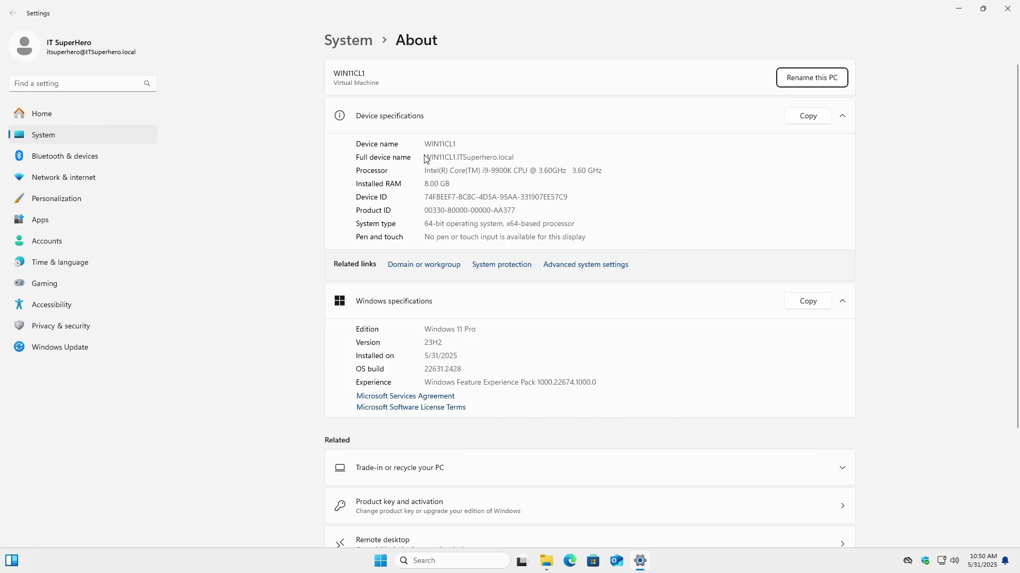
drag(425, 157, 518, 153)
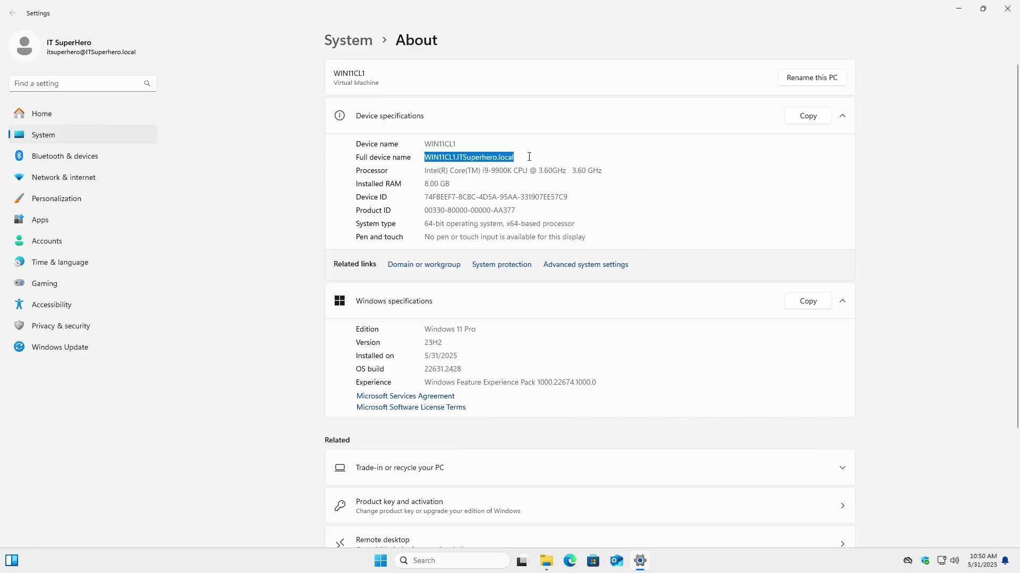
click(528, 157)
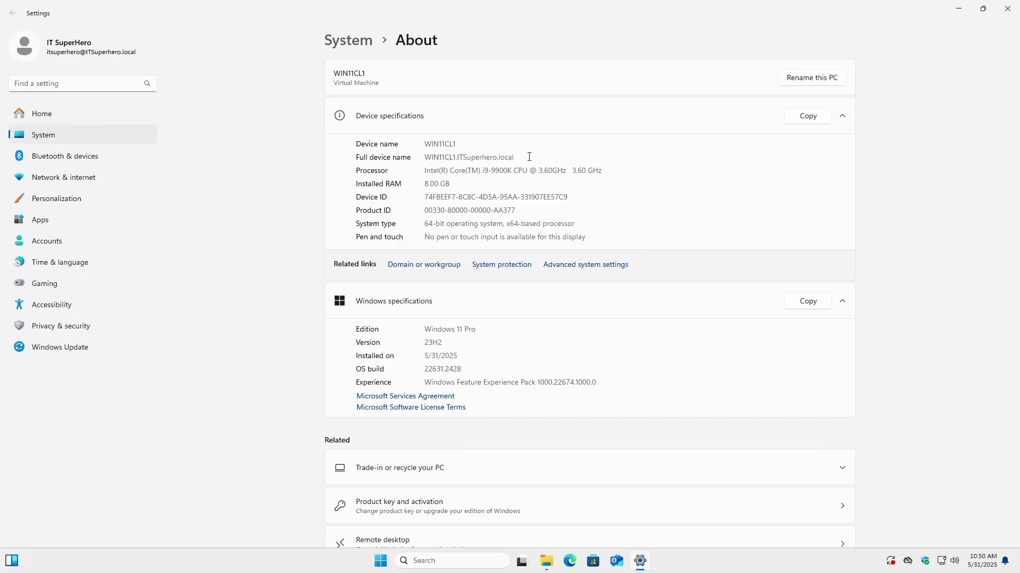
- Close Settings, then run winrar-x64-711.exe from Downloads and decline the administrator prompt
click(1007, 9)
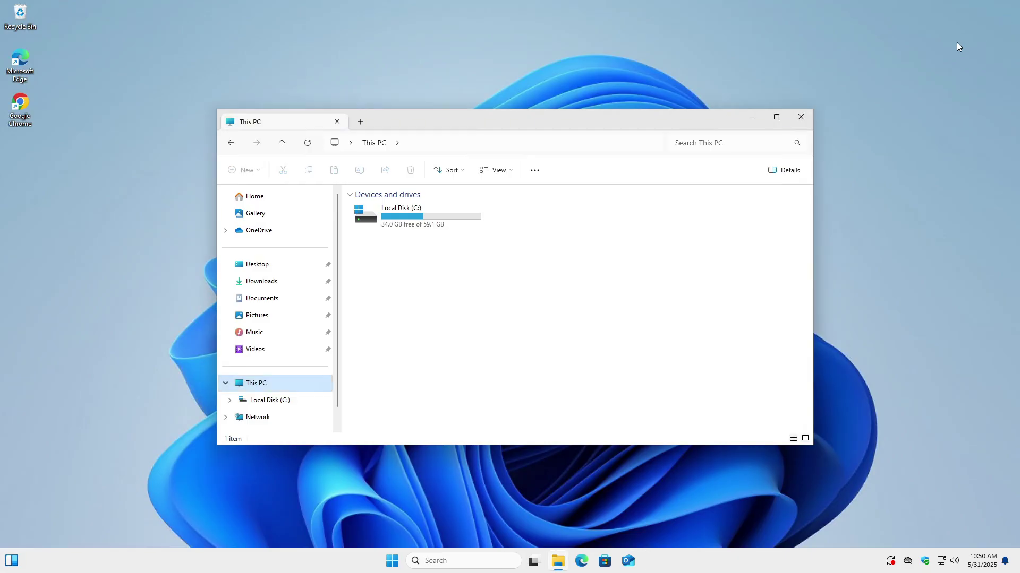
click(800, 119)
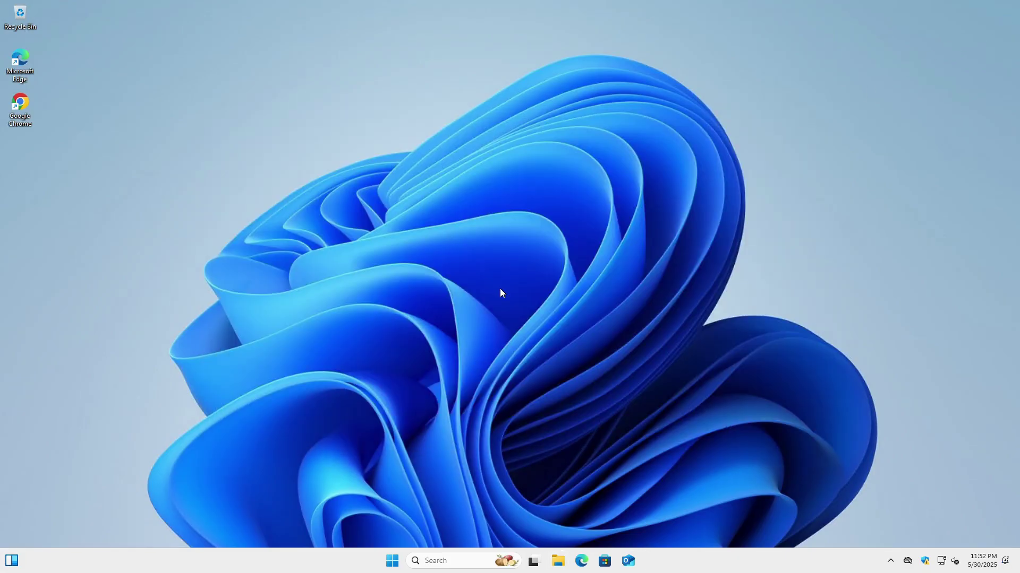
click(558, 552)
click(273, 281)
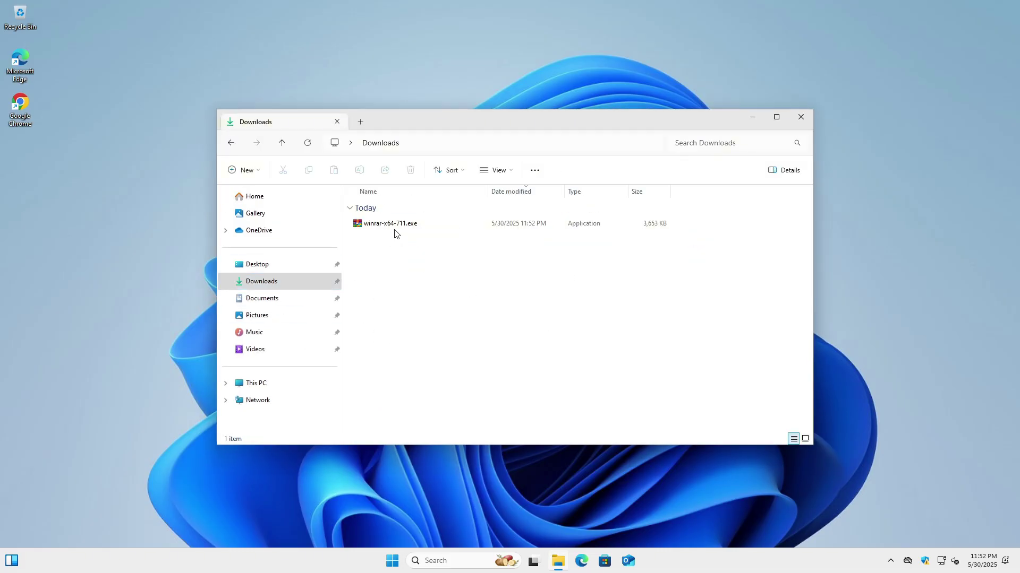
double_click(359, 228)
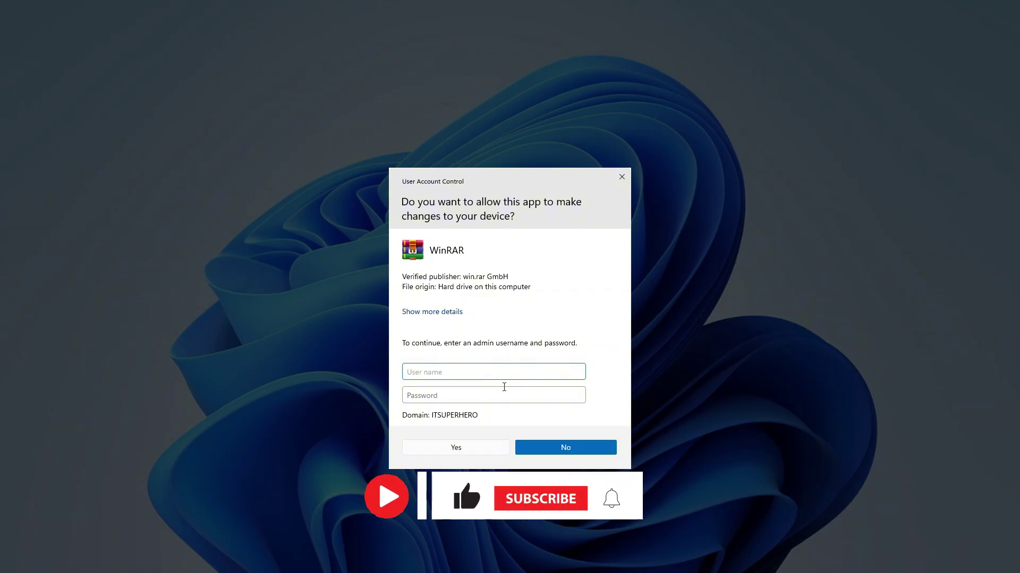
click(549, 448)
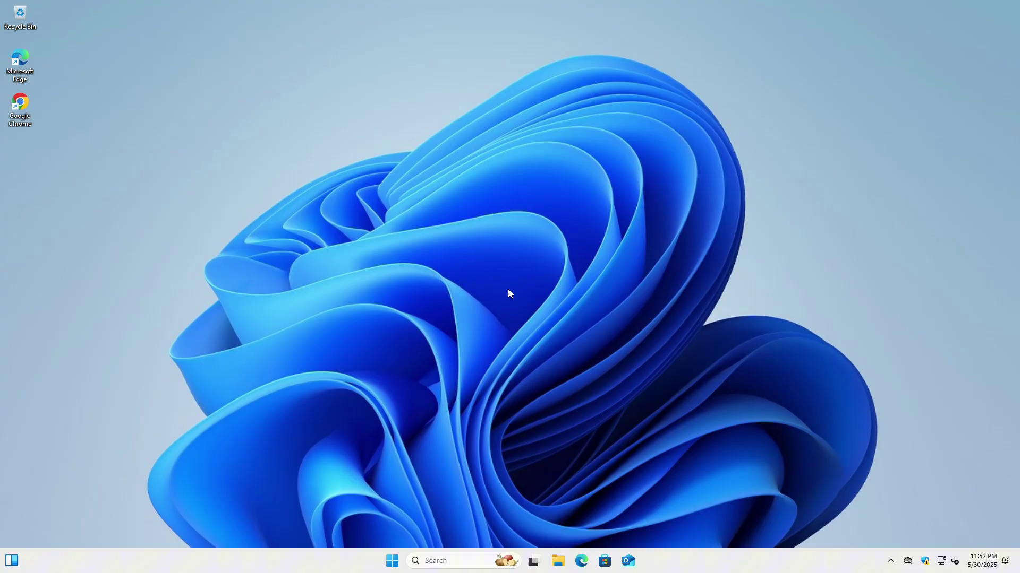
- Search 'rarlab' in Chrome and download the English 64-bit WinRAR installer from rarlab.com
double_click(25, 115)
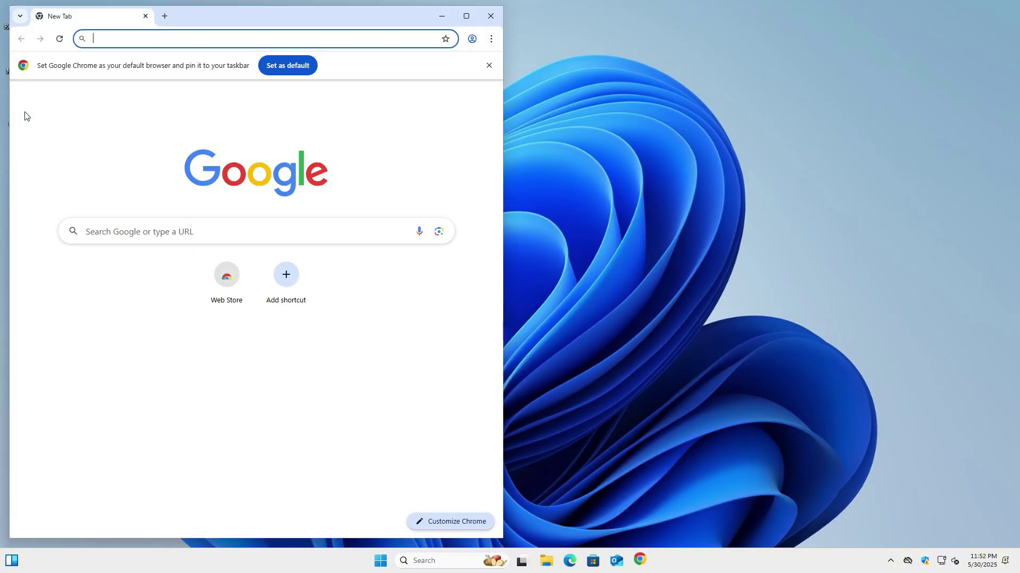
text(rarlab)
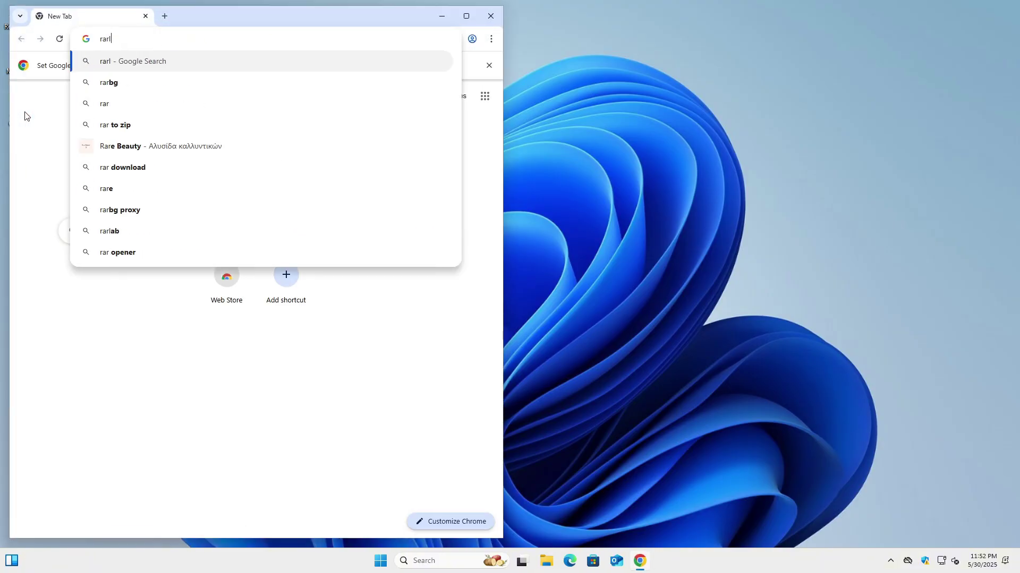
key(Return)
click(47, 205)
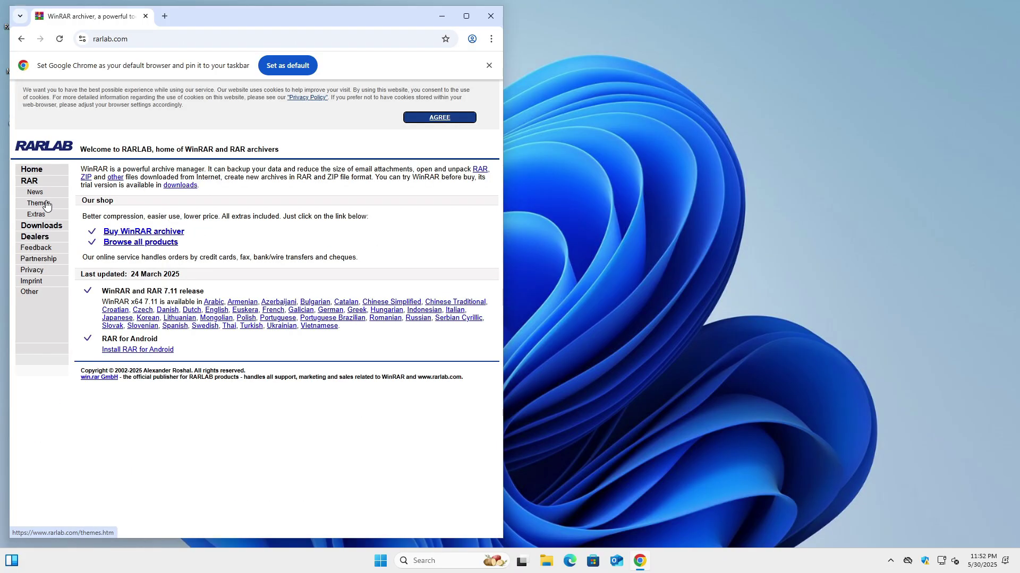
click(46, 227)
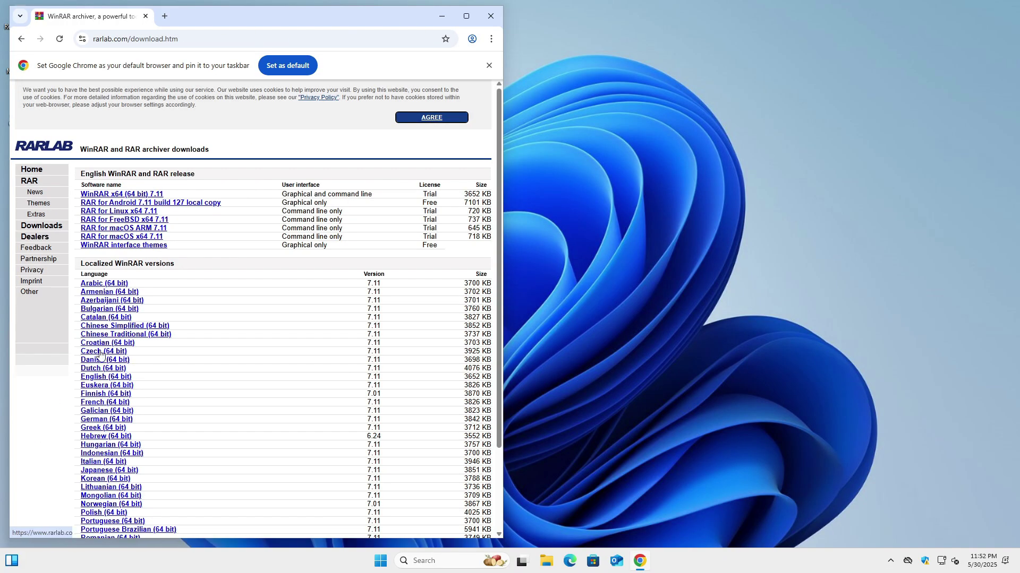
click(103, 379)
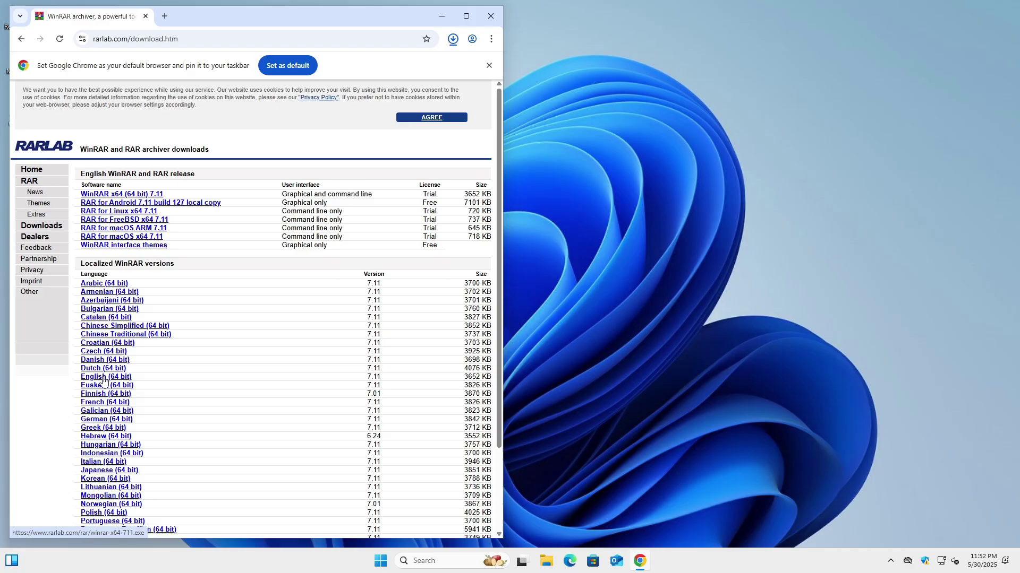
click(490, 16)
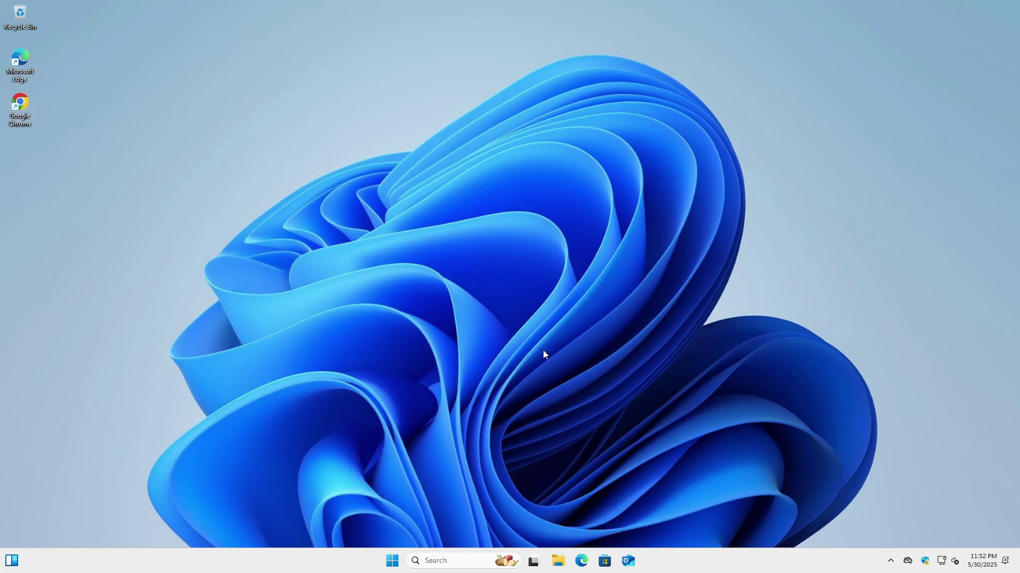
- Create a new text document named run in Downloads and start typing 'Set __COMPA' in Notepad
click(555, 559)
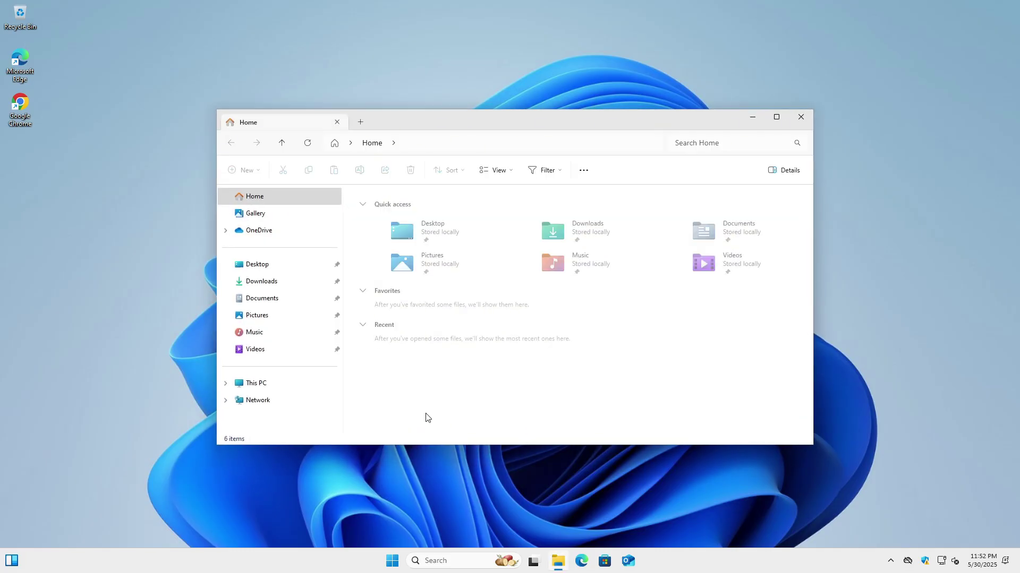
click(273, 281)
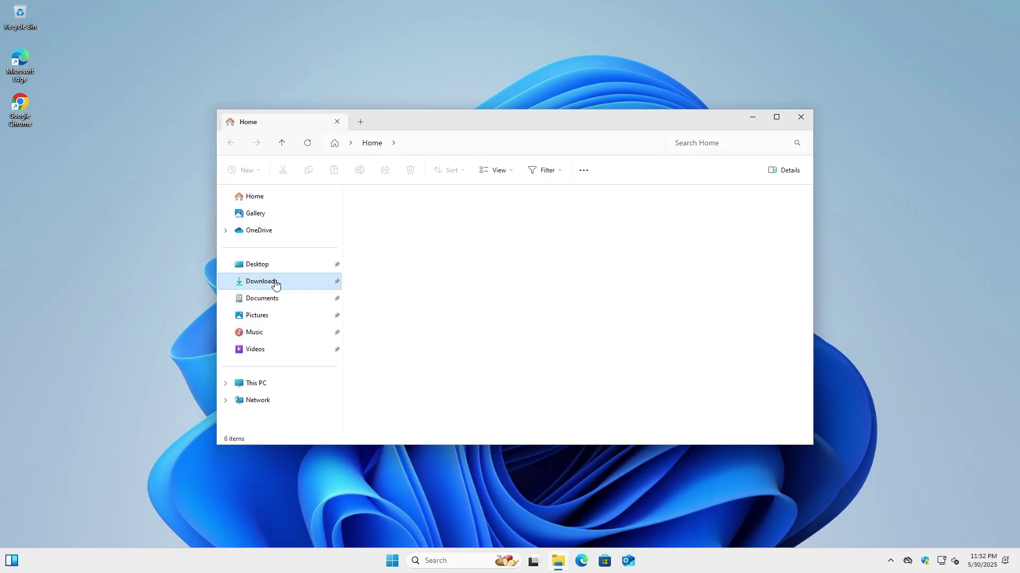
right_click(480, 361)
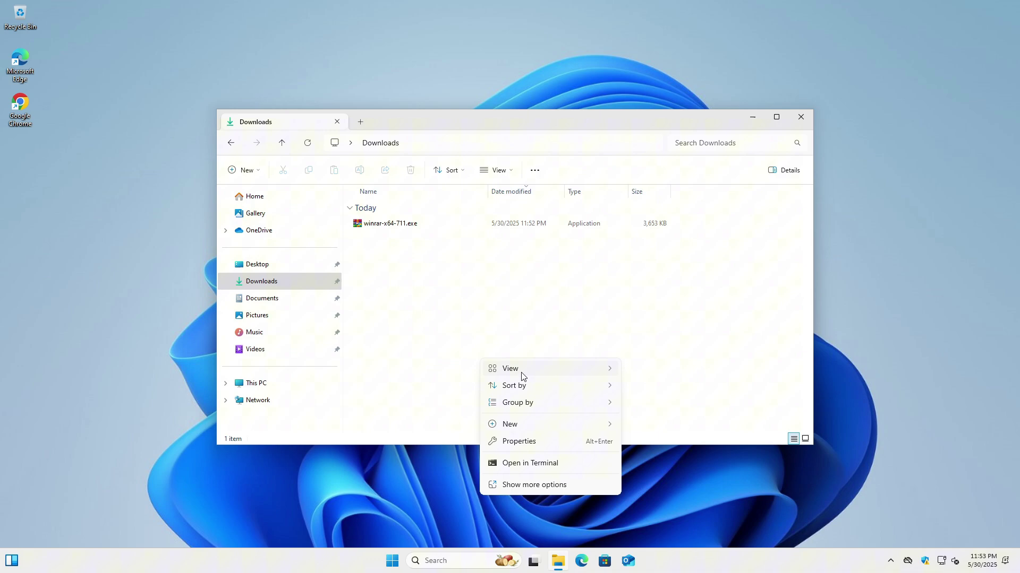
mouse_move(590, 425)
click(661, 474)
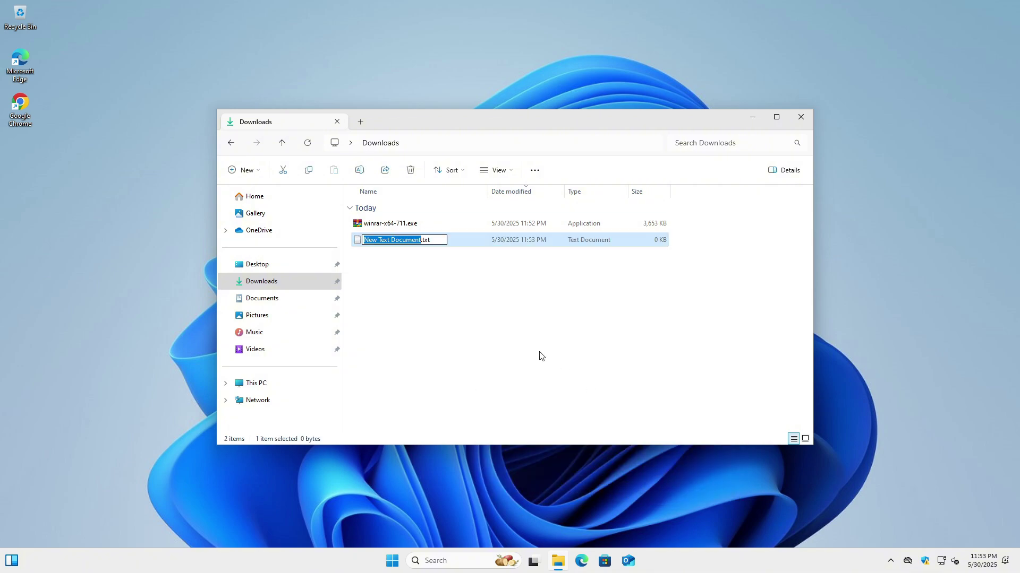
text(run)
key(Return)
key(Return)
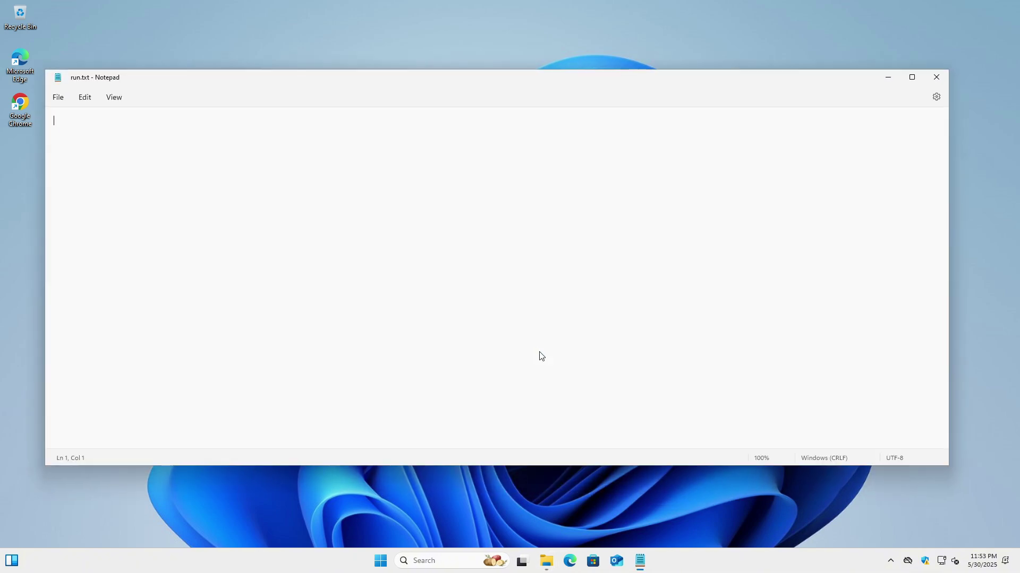
text(Set __COMPAT_LAYER=RunAsInvoker)
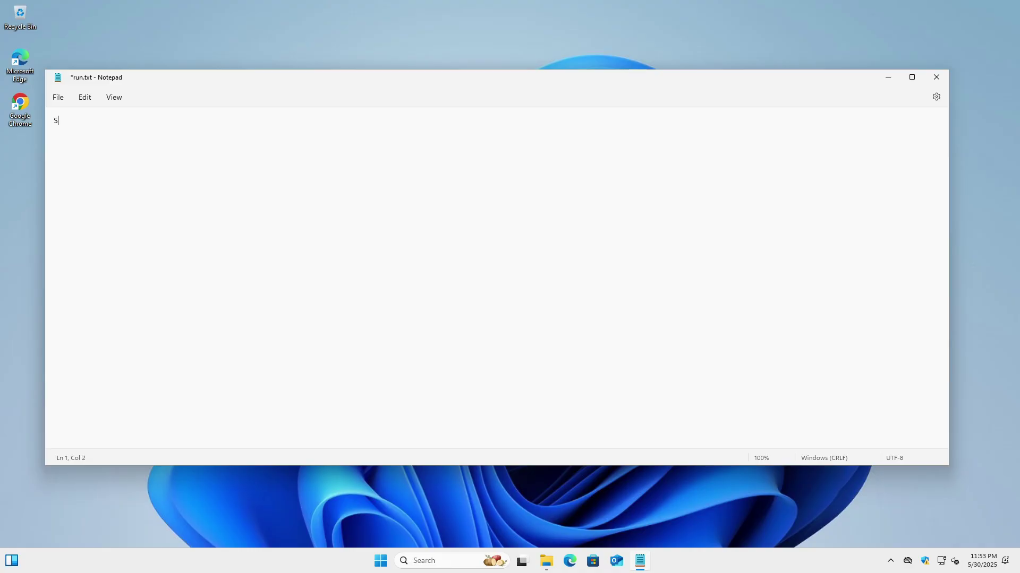
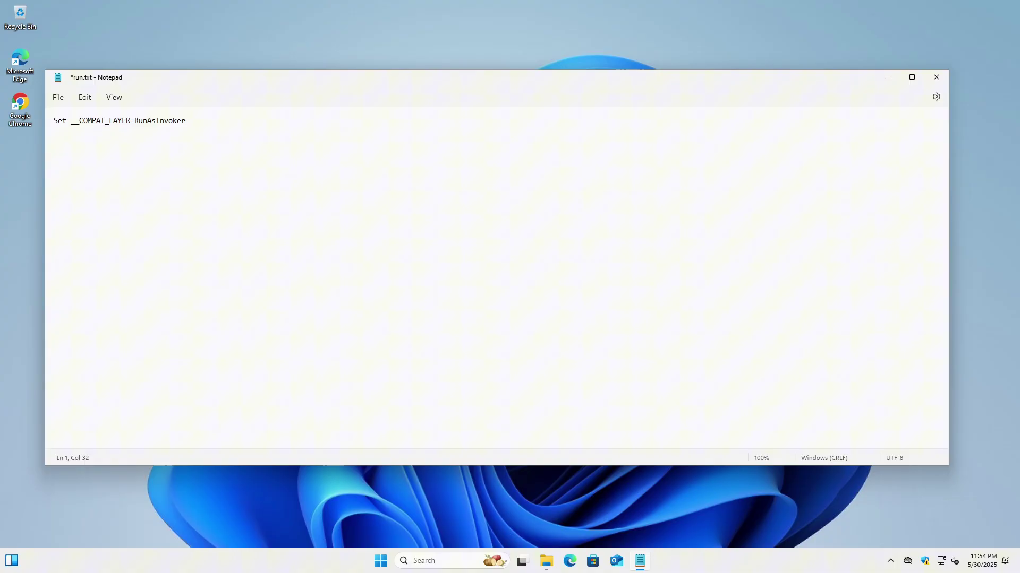
- Start a second line in run.txt and select the winrar-x64-711.exe installer in Downloads to copy its name
key(Return)
drag(403, 78, 472, 277)
click(433, 227)
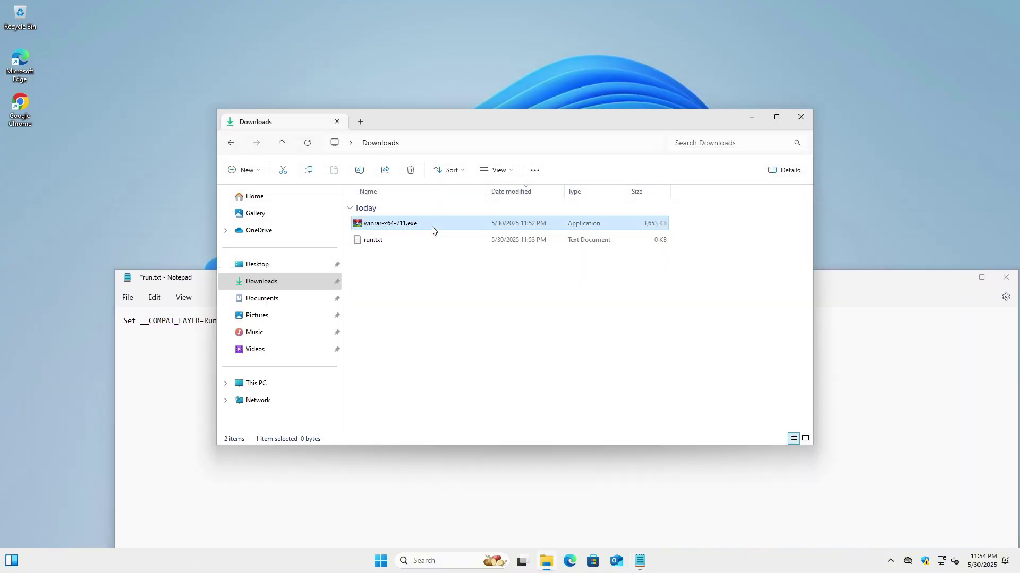
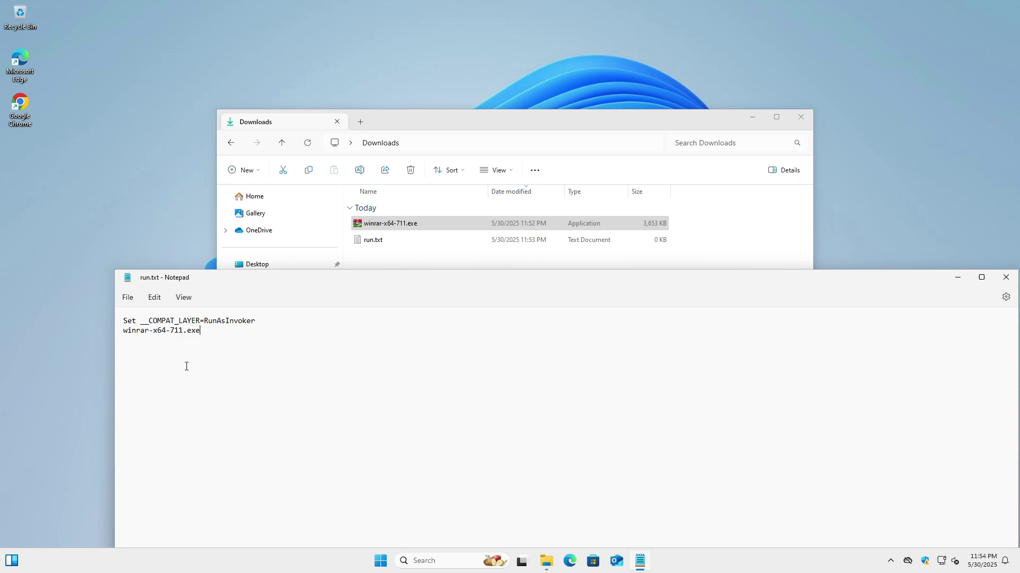
- Close Notepad with the saved run.txt script, returning to the Downloads folder
click(1006, 277)
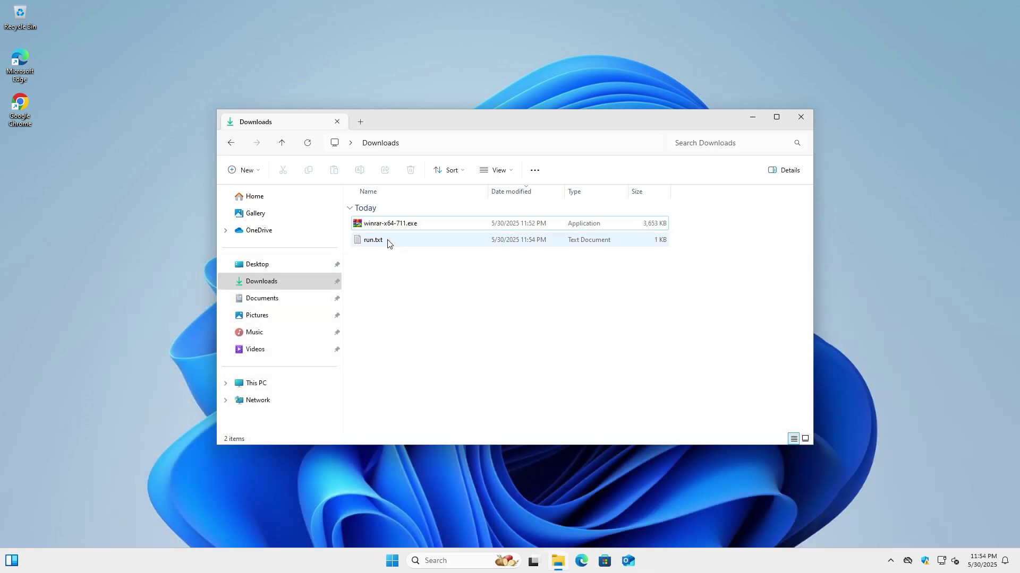
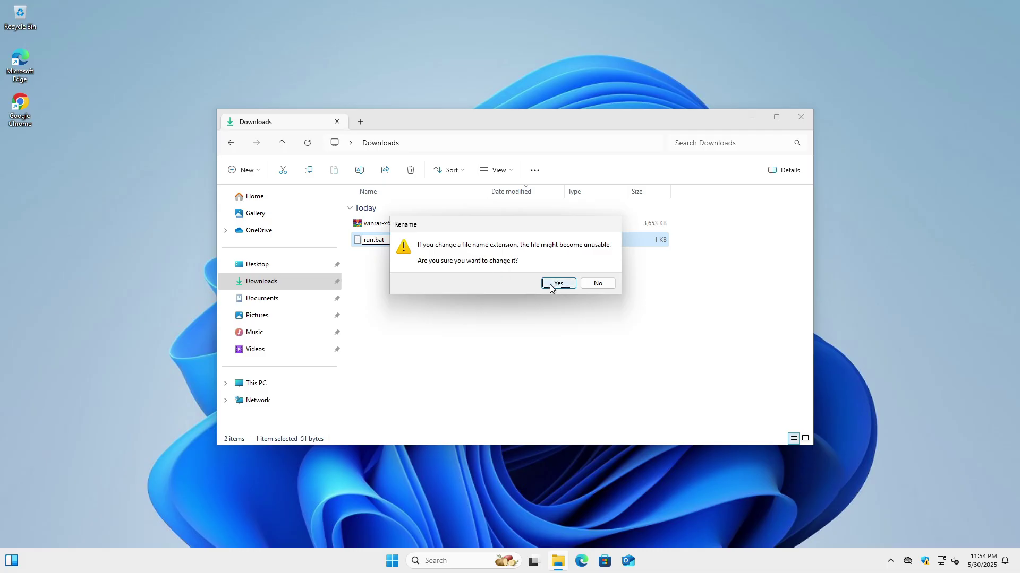
- Confirm the extension change so run.txt becomes the run.bat Windows Batch File
click(556, 284)
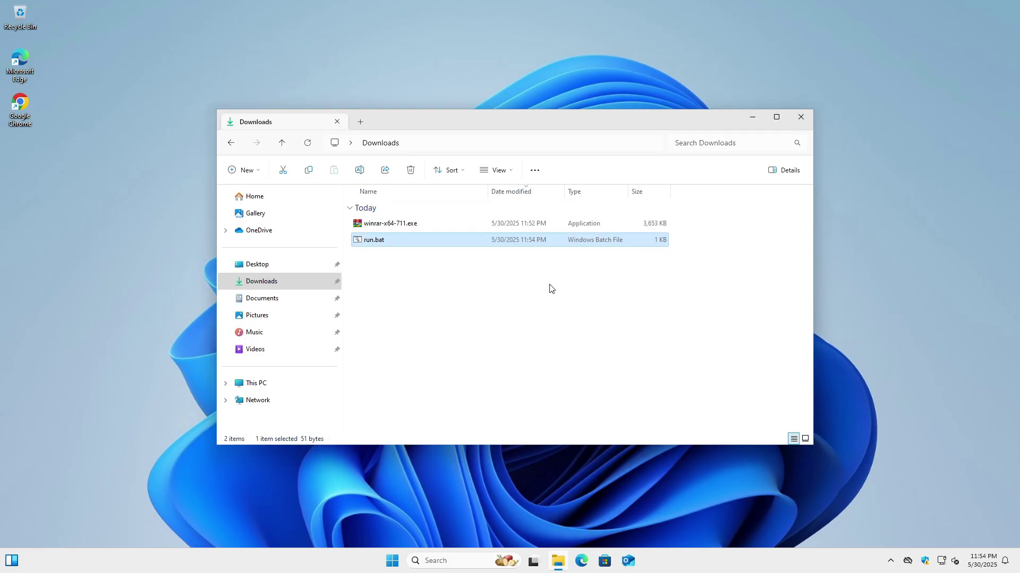
click(430, 283)
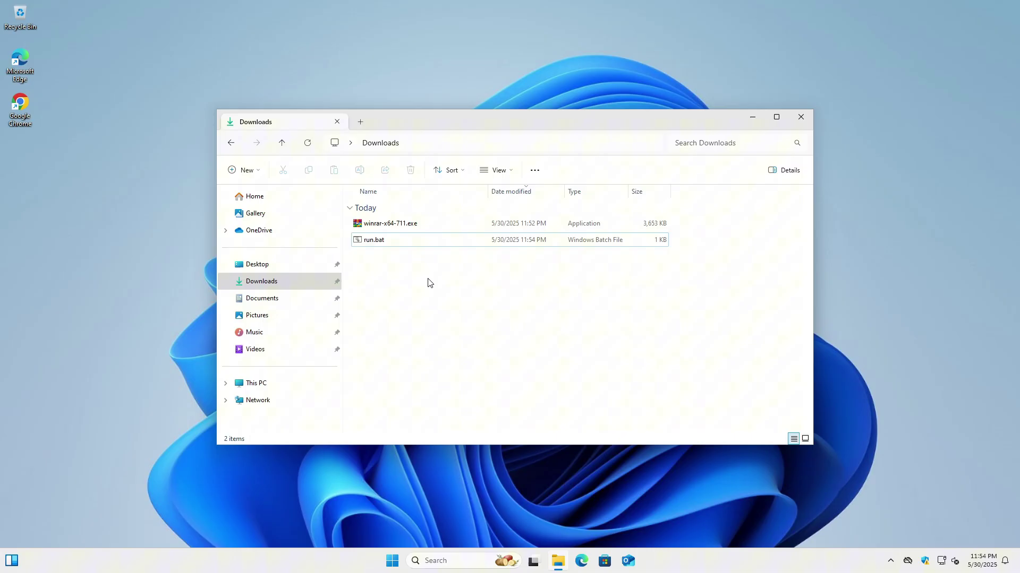
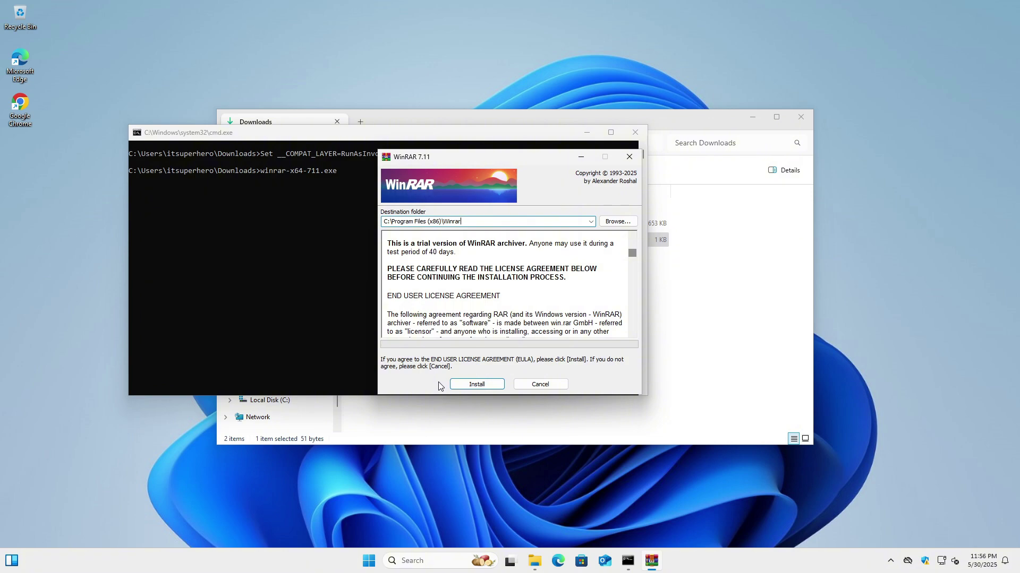
- Try installing WinRAR to the default Program Files (x86) folder and dismiss the access error
click(463, 384)
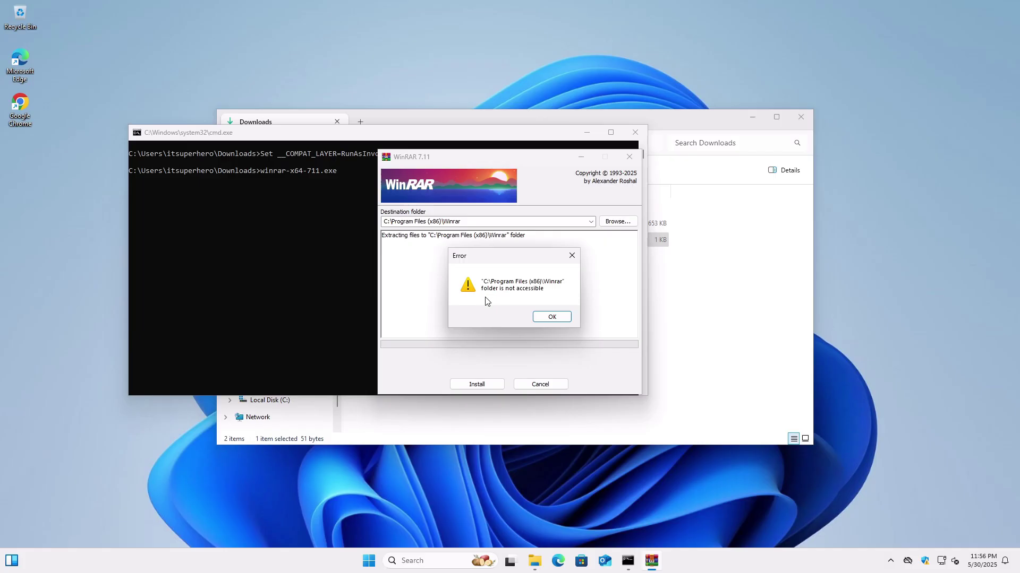
click(547, 317)
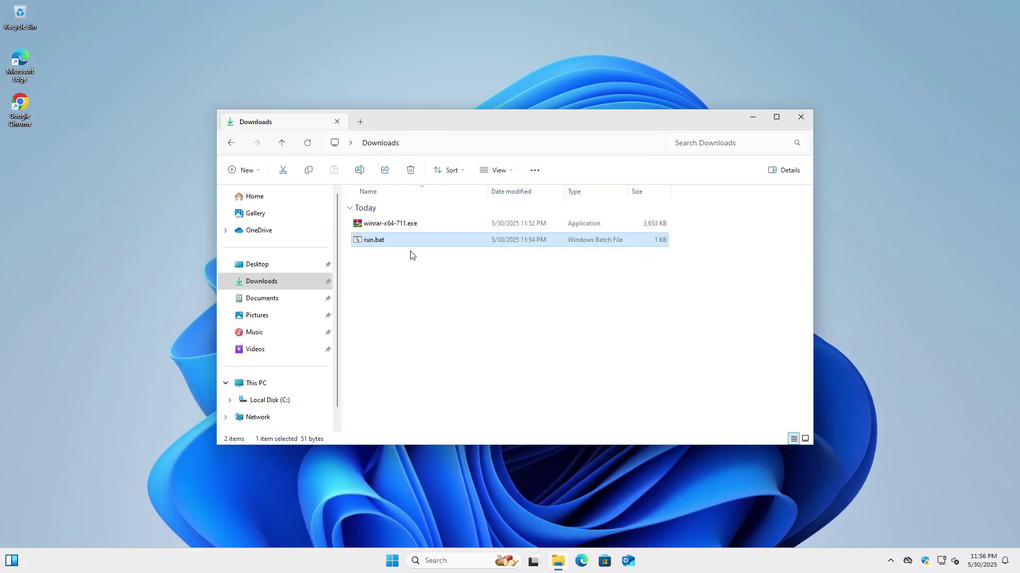
- Relaunch the installer via run.bat and create a Programs folder on Local Disk (C:)
double_click(397, 240)
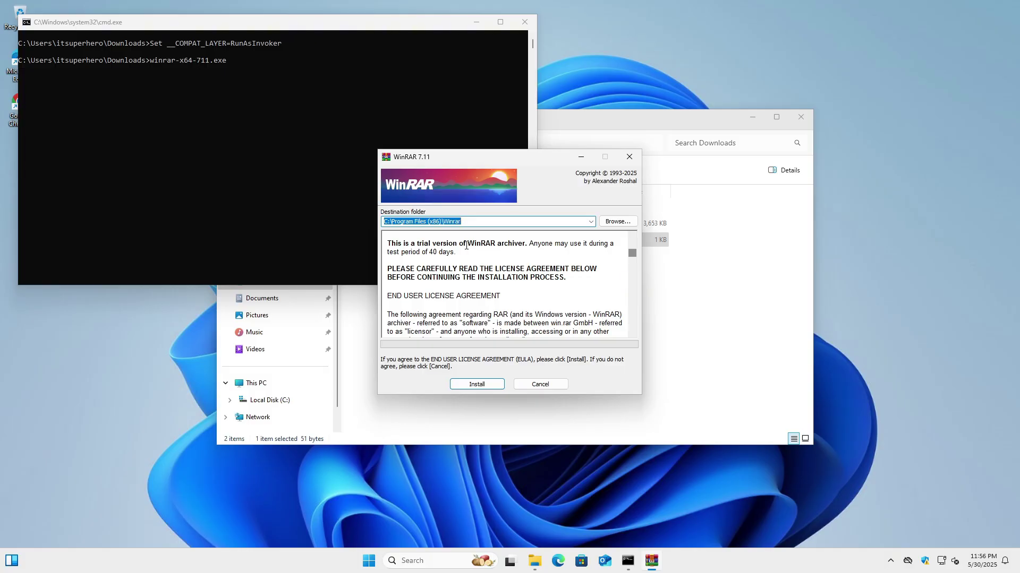
click(605, 224)
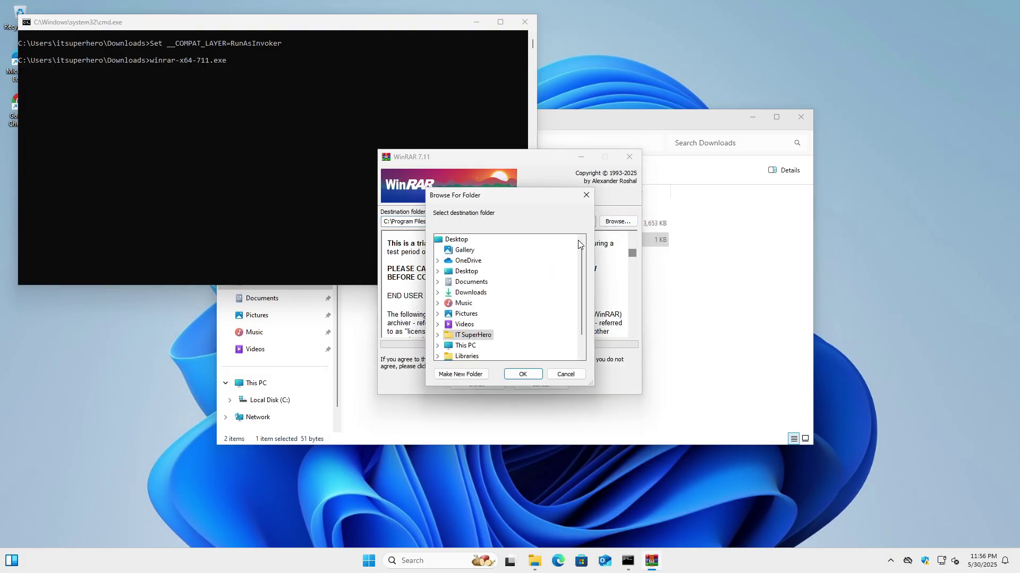
double_click(467, 345)
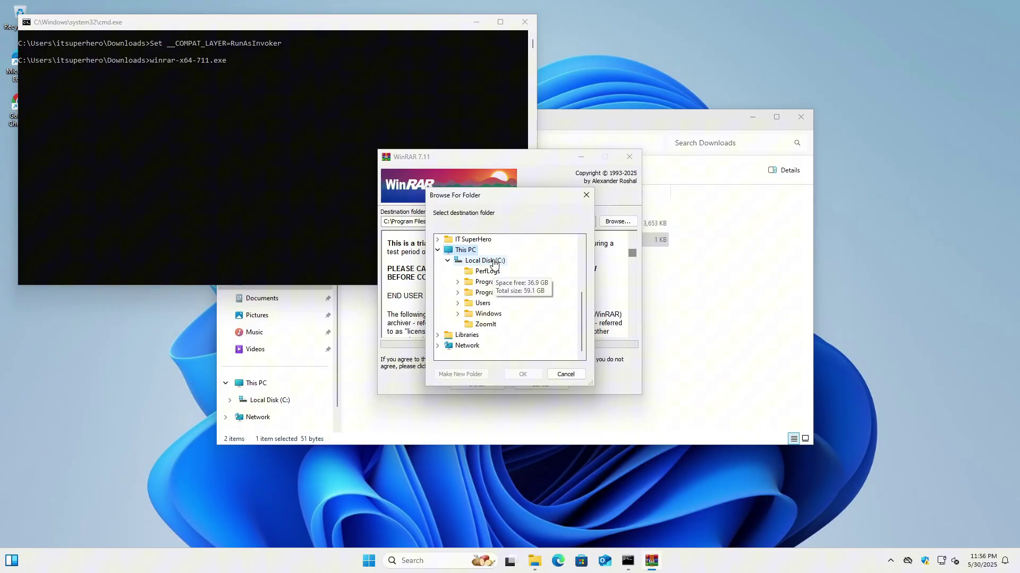
click(486, 260)
click(465, 375)
text(Programs)
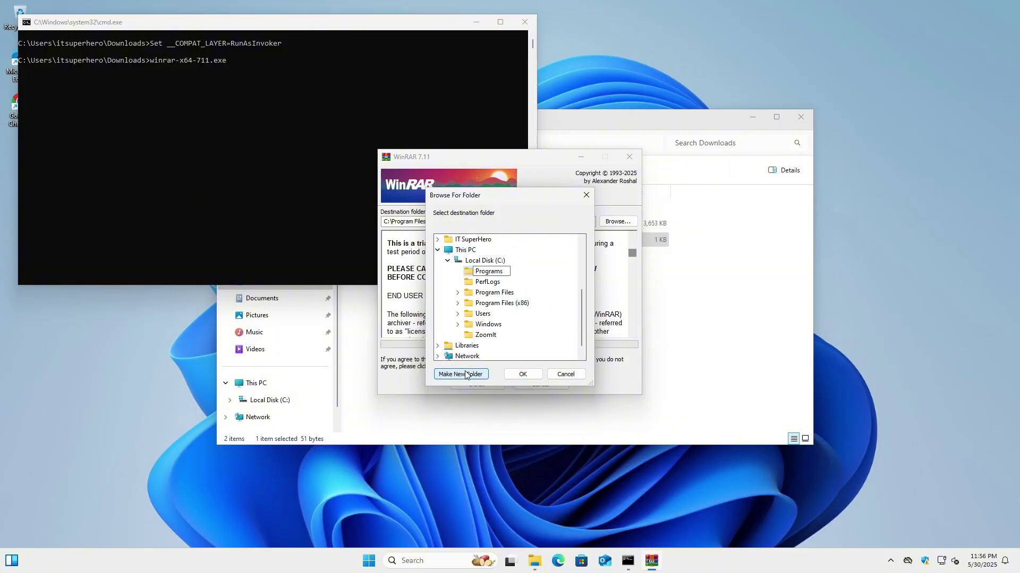
key(Return)
- Create a WinRar subfolder inside Programs and install WinRAR into C:\Programs\WinRar
click(468, 377)
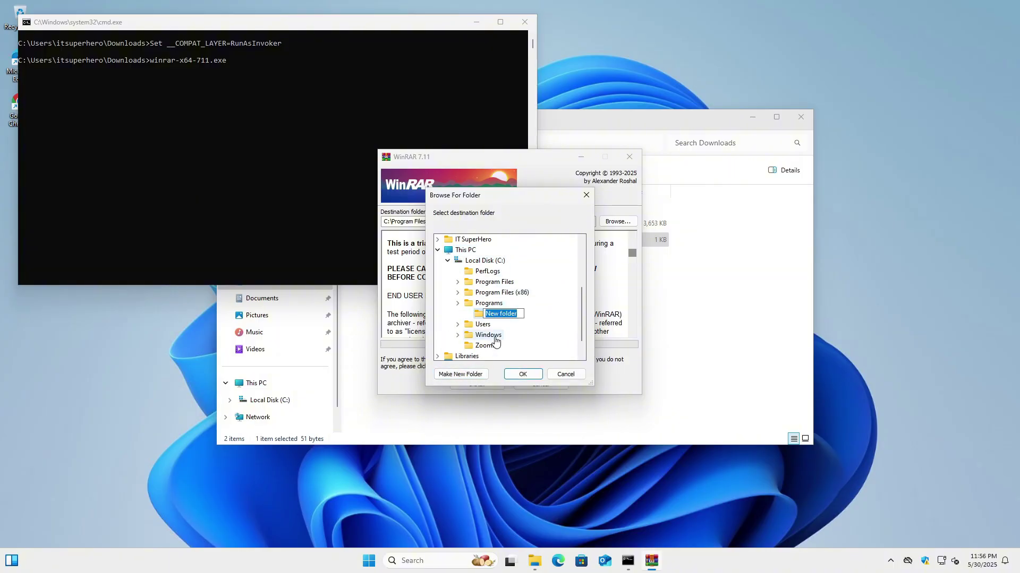
text(WinRara)
key(BackSpace)
click(523, 375)
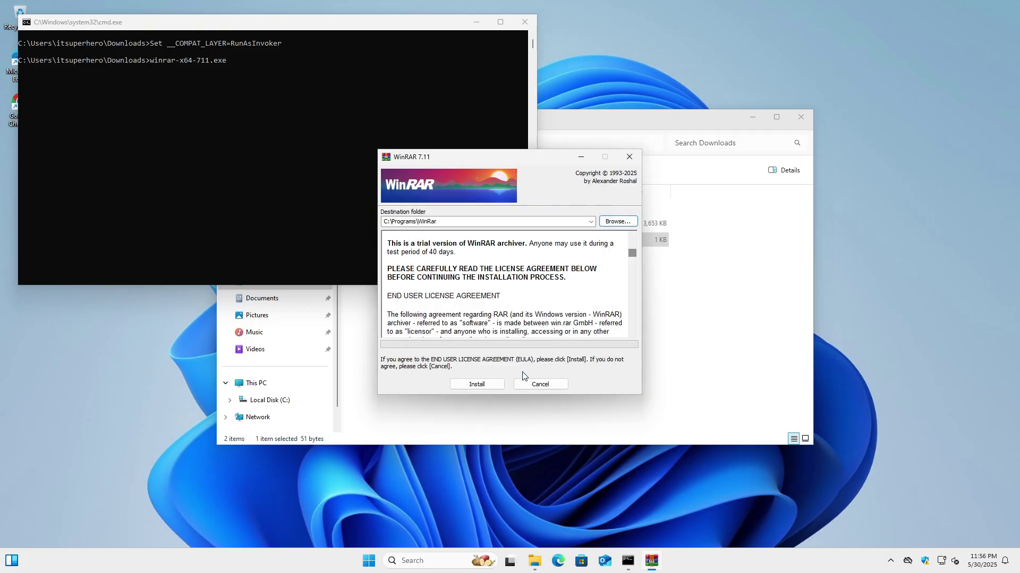
click(490, 384)
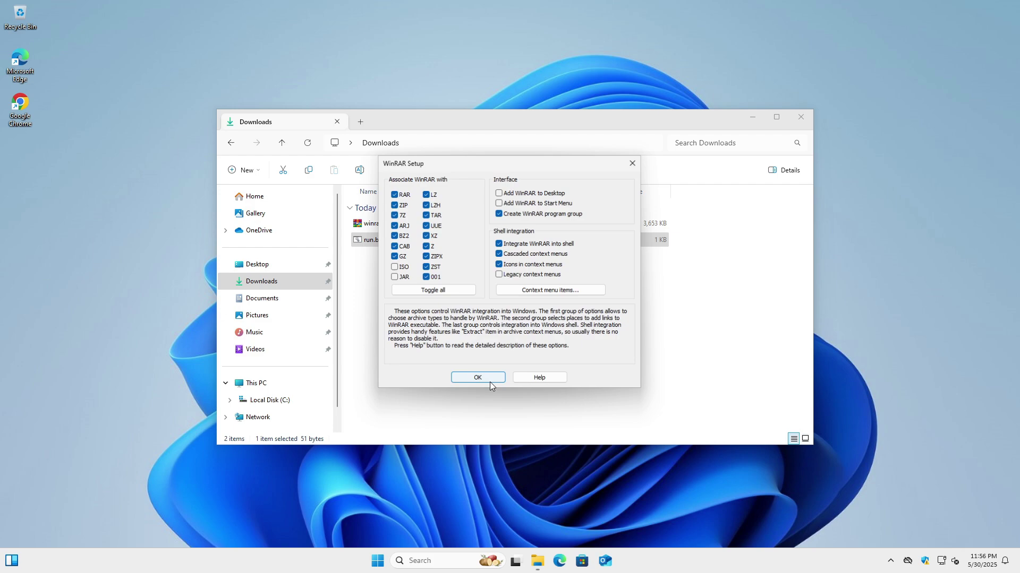
- Finish setup with default integration options, then compress run.bat into run.rar and select the archive
click(490, 381)
click(489, 382)
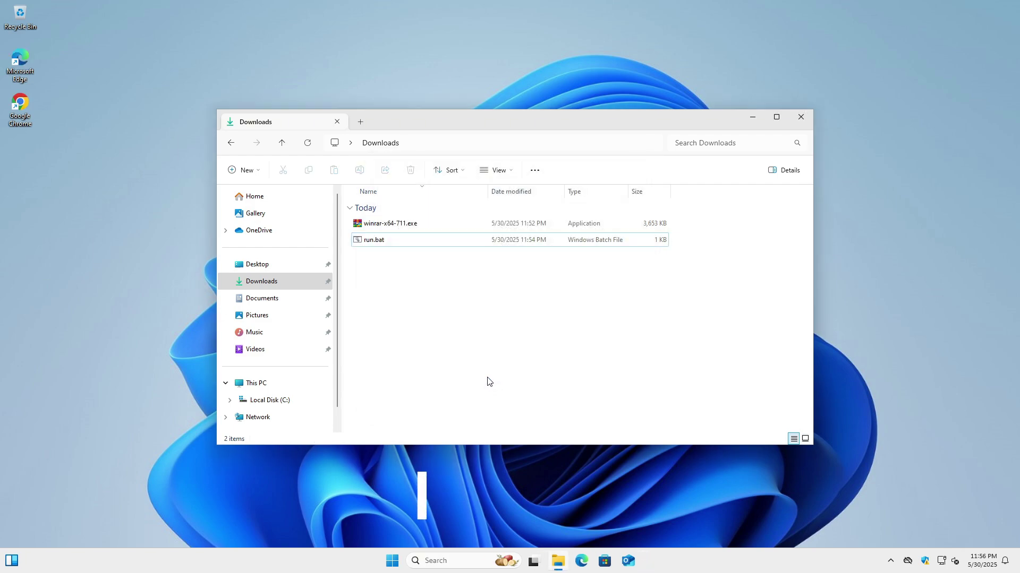
right_click(418, 240)
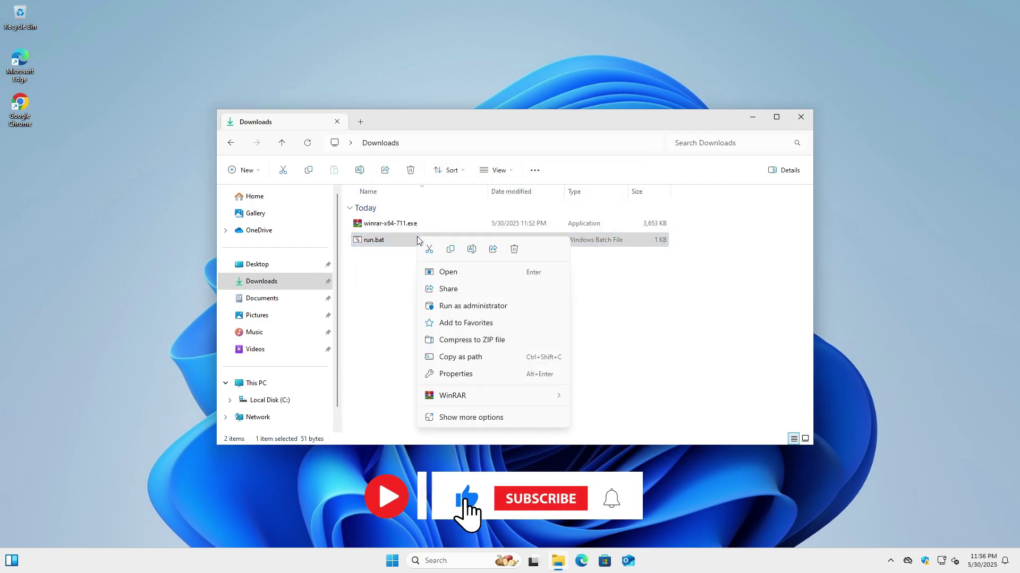
mouse_move(495, 397)
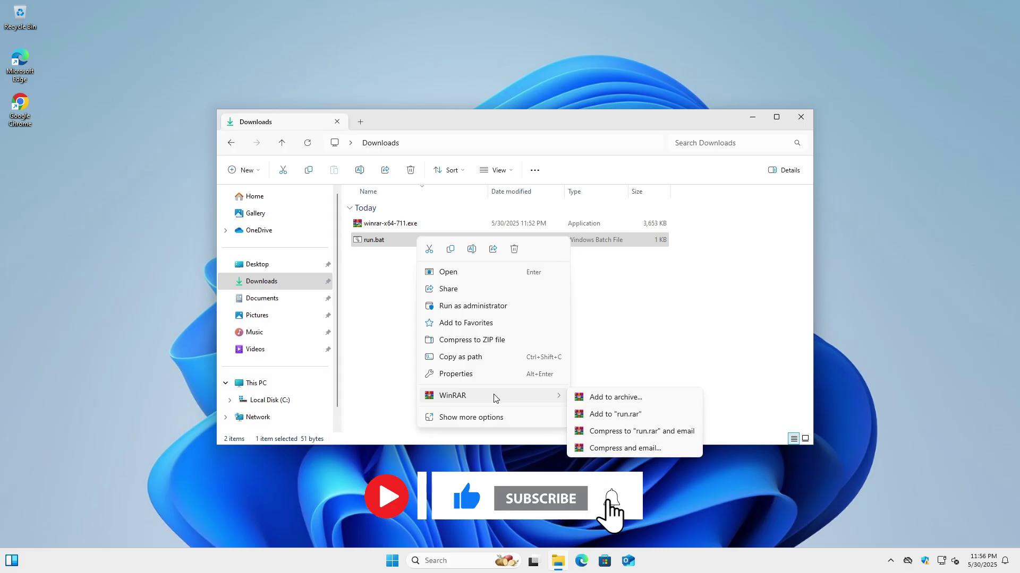
click(609, 414)
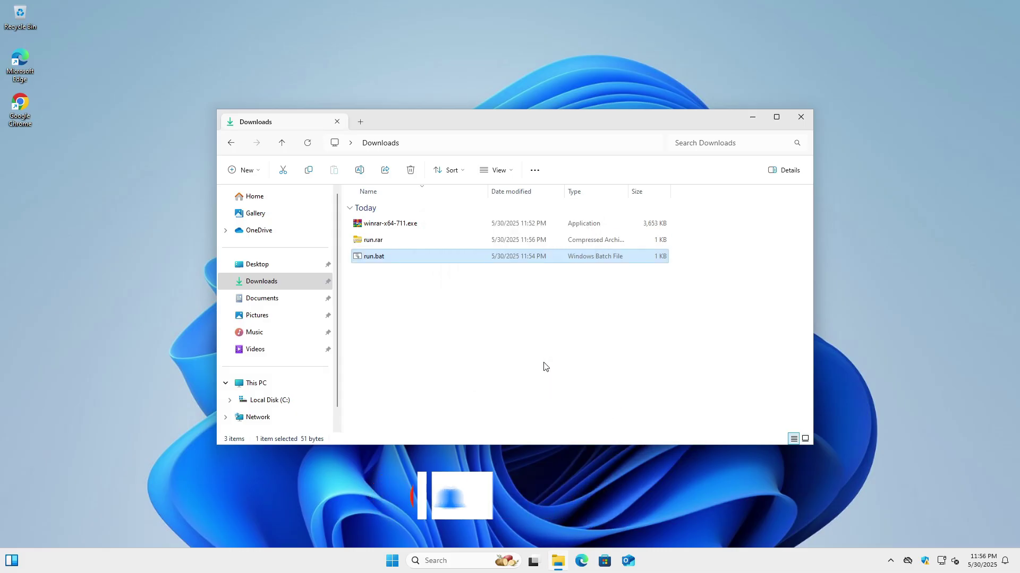
click(499, 346)
click(384, 246)
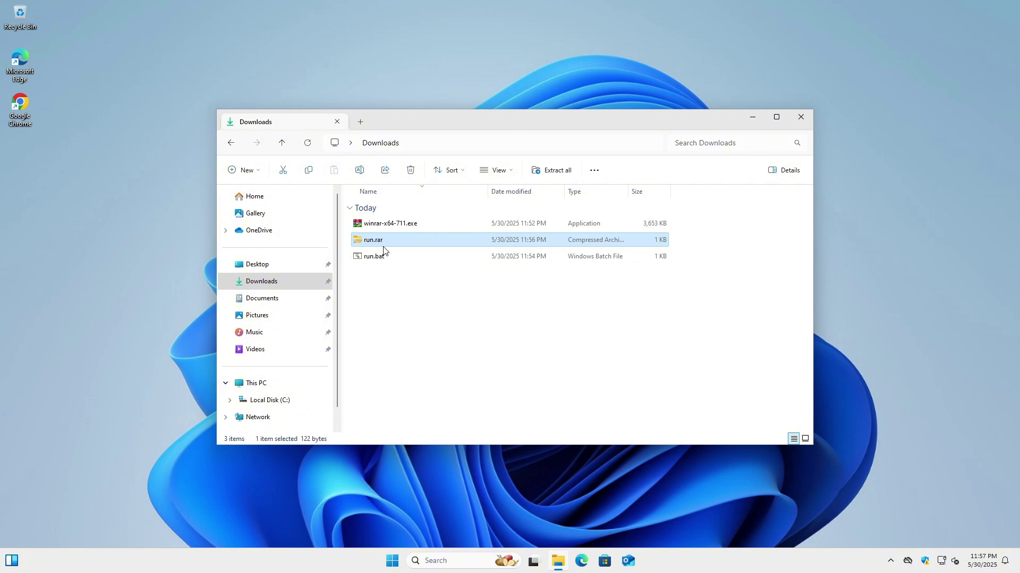
key(Delete)
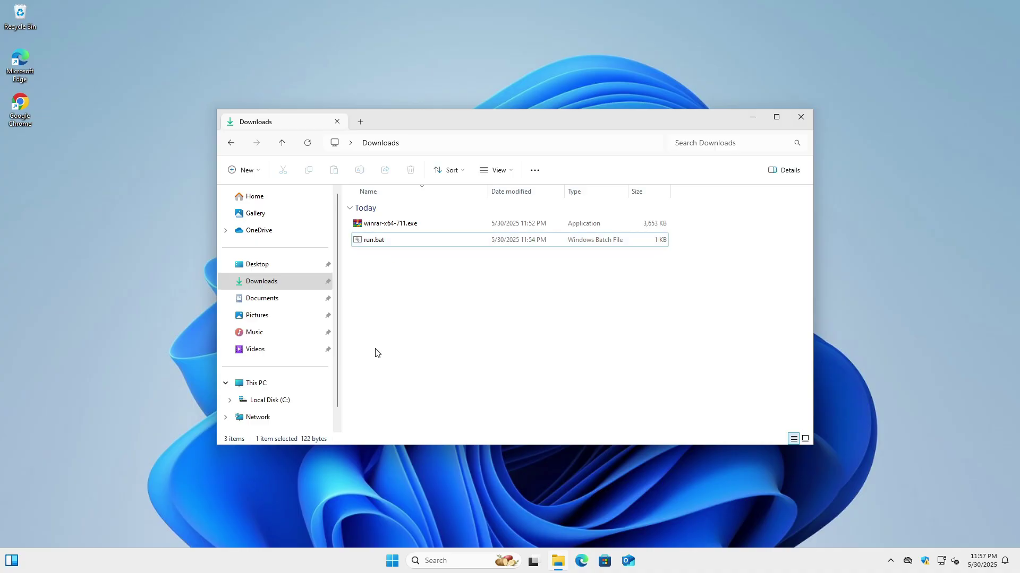
click(392, 561)
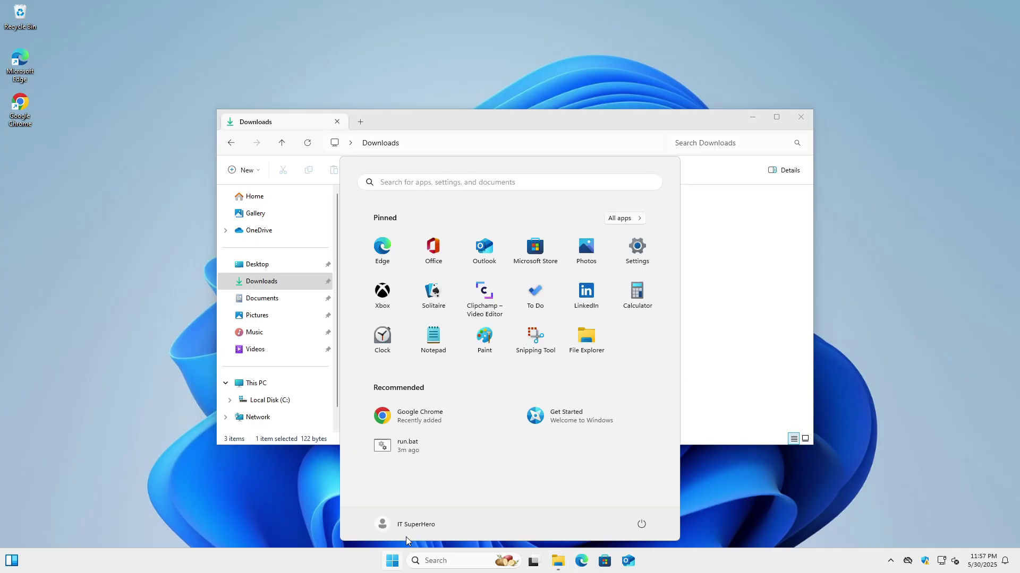
click(638, 220)
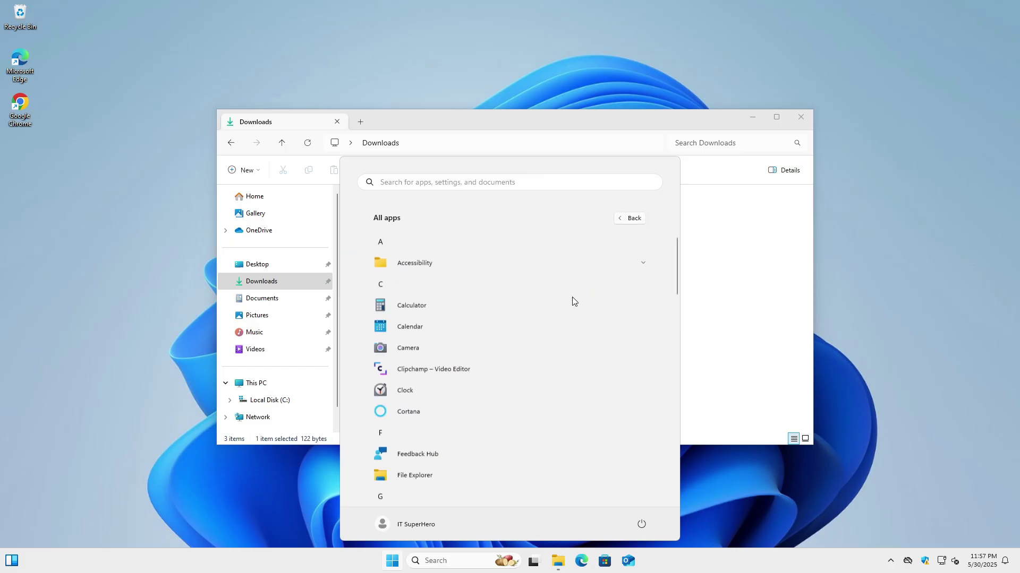
scroll(515, 376, down, 2)
scroll(515, 376, down, 10)
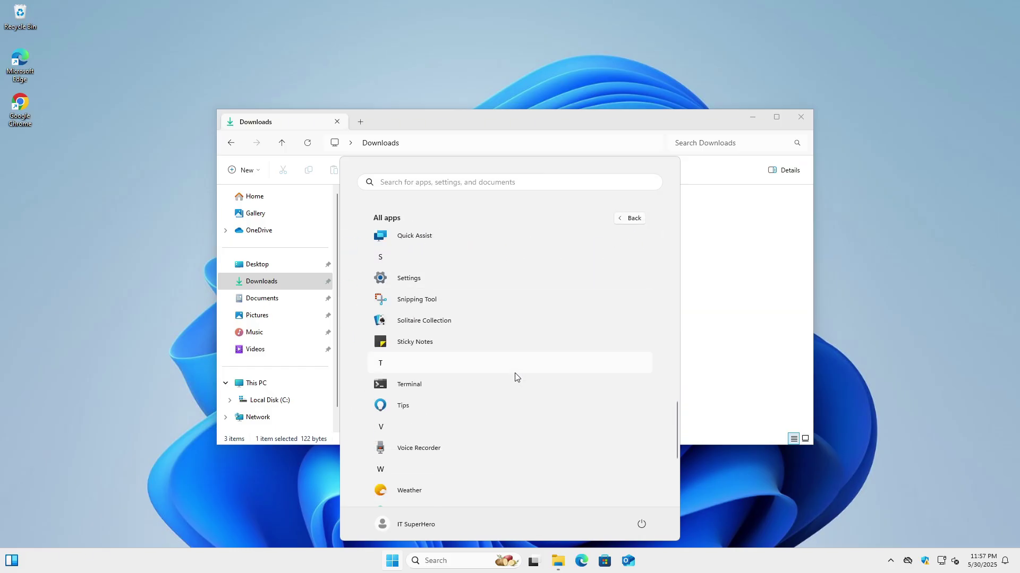
scroll(505, 390, down, 2)
scroll(473, 406, up, 3)
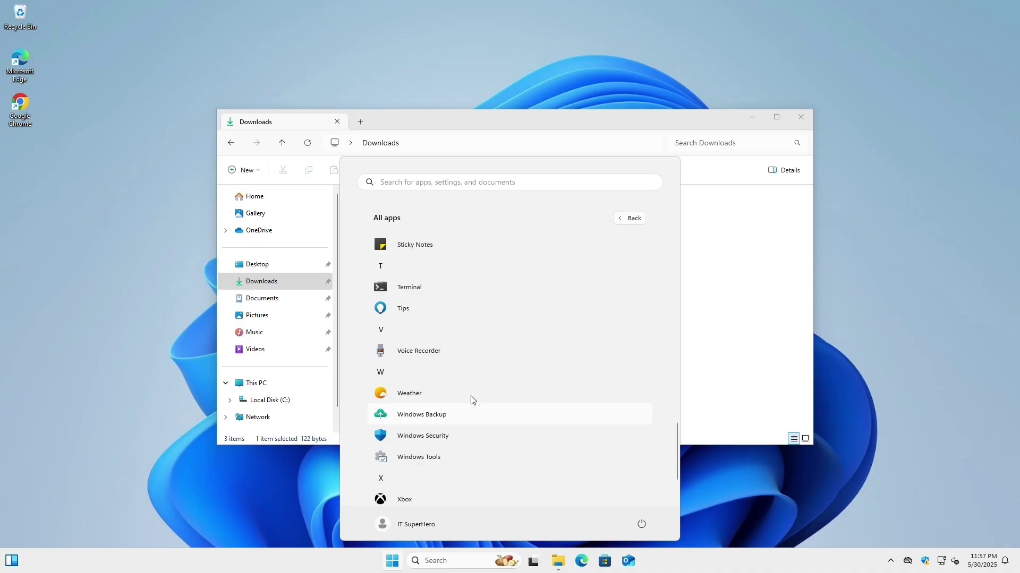
scroll(465, 351, down, 2)
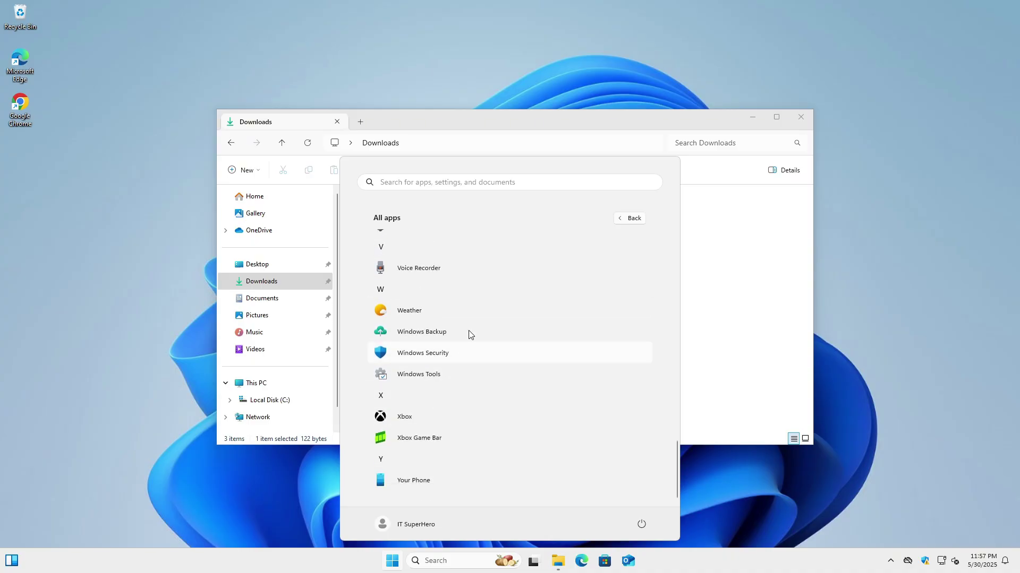
scroll(520, 444, up, 3)
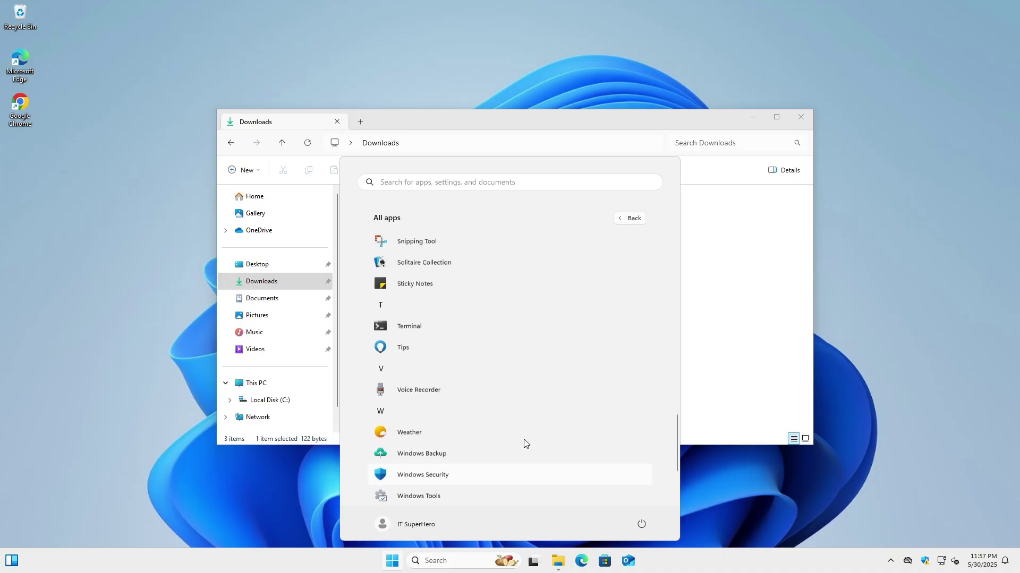
click(756, 392)
- Open Control Panel in Small icons view and check Programs and Features for WinRAR
click(350, 143)
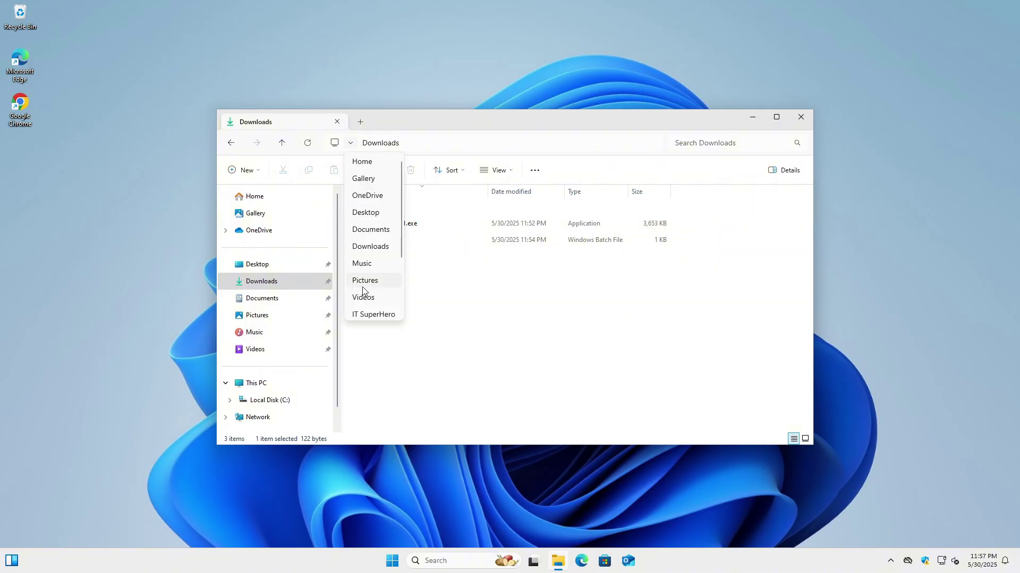
scroll(364, 293, down, 2)
click(363, 296)
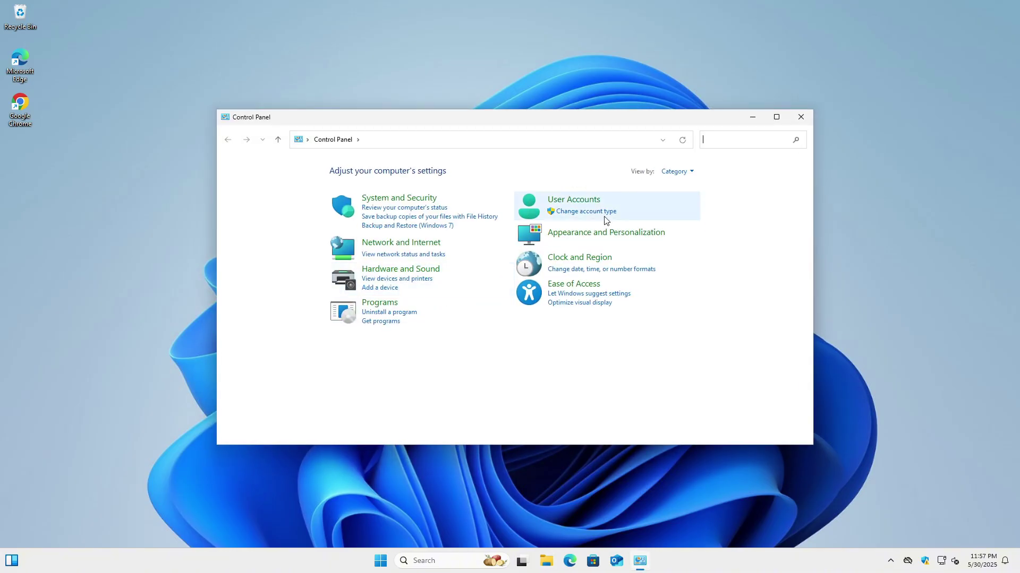
click(692, 173)
click(686, 214)
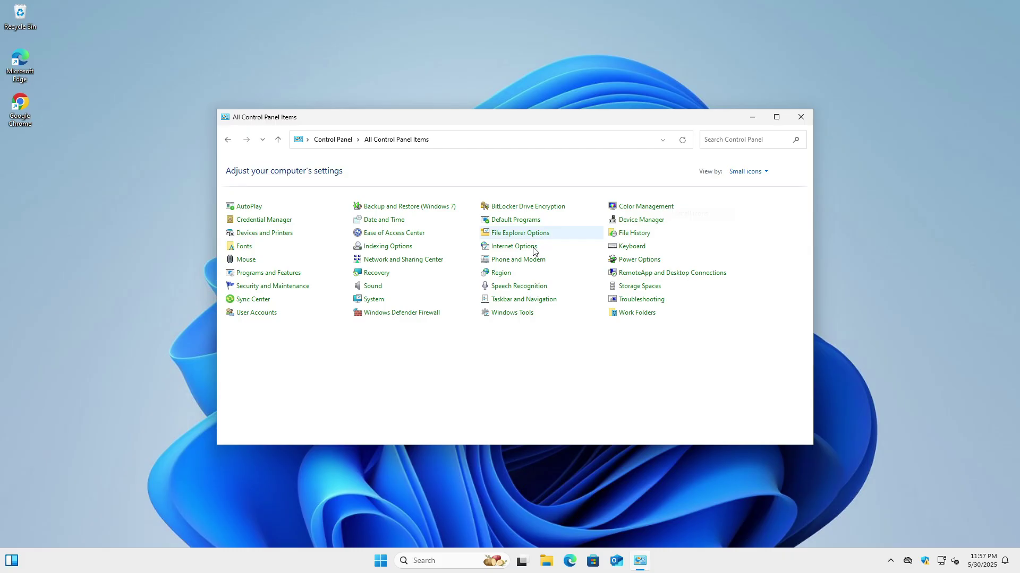
click(279, 272)
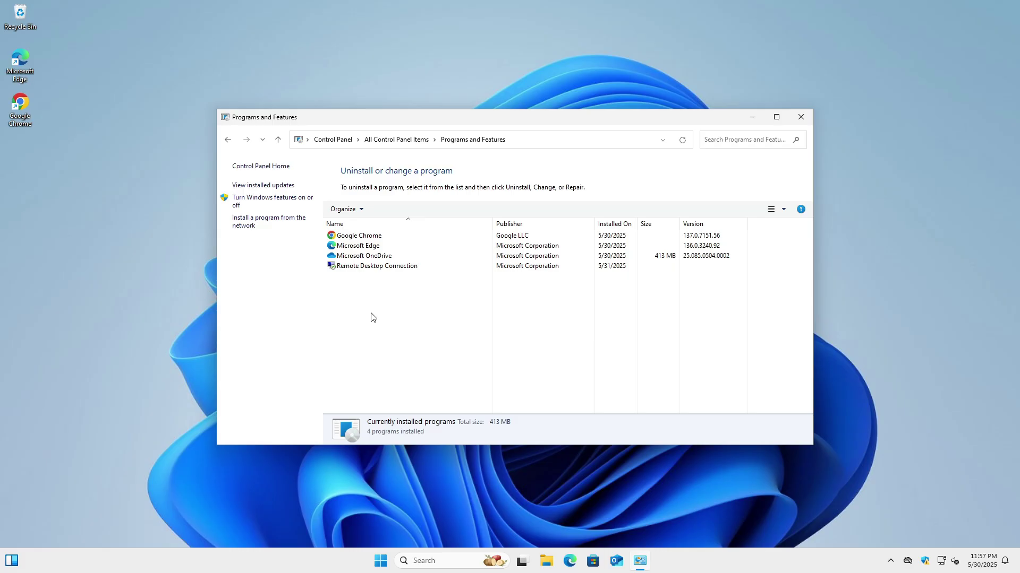
click(370, 317)
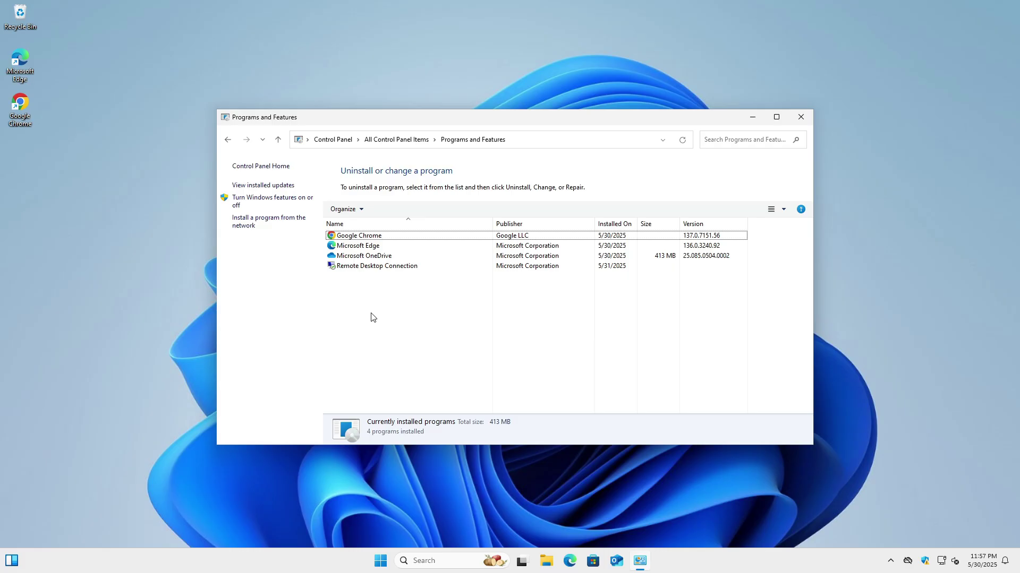